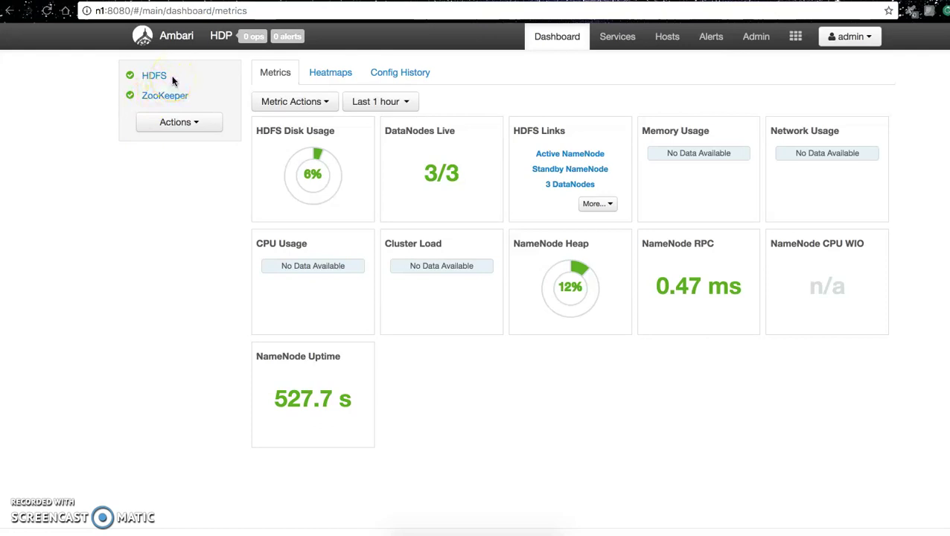
Step: Start the Move NameNode wizard for the HDFS service and proceed past its introduction
left_click(170, 77)
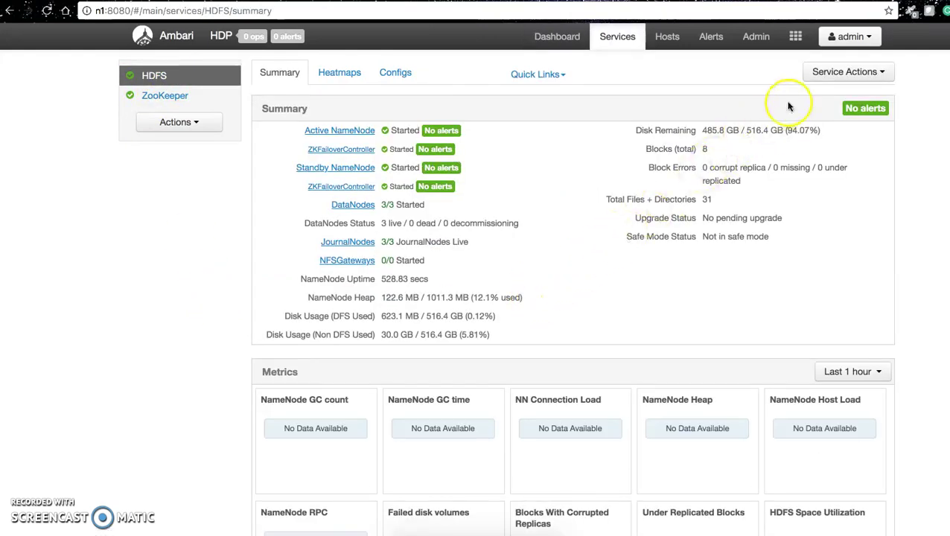
left_click(882, 74)
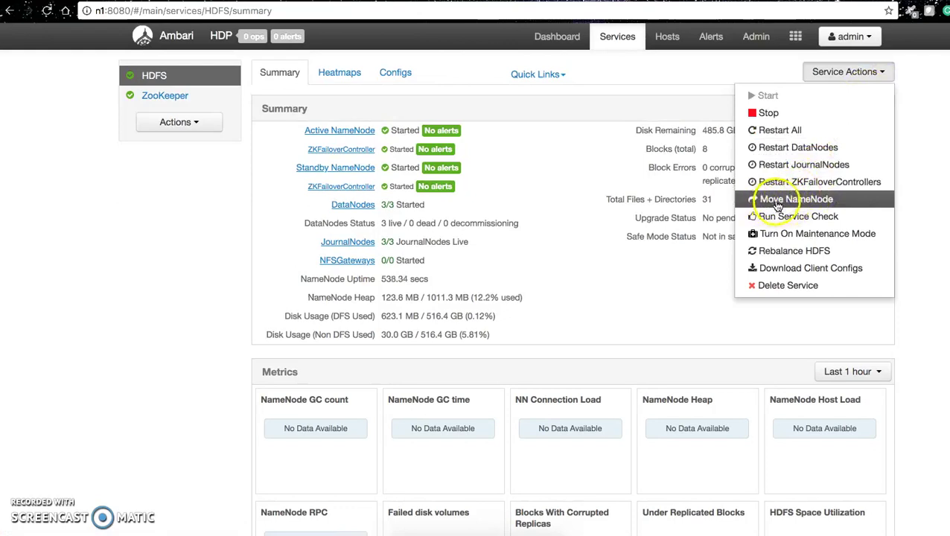
left_click(837, 199)
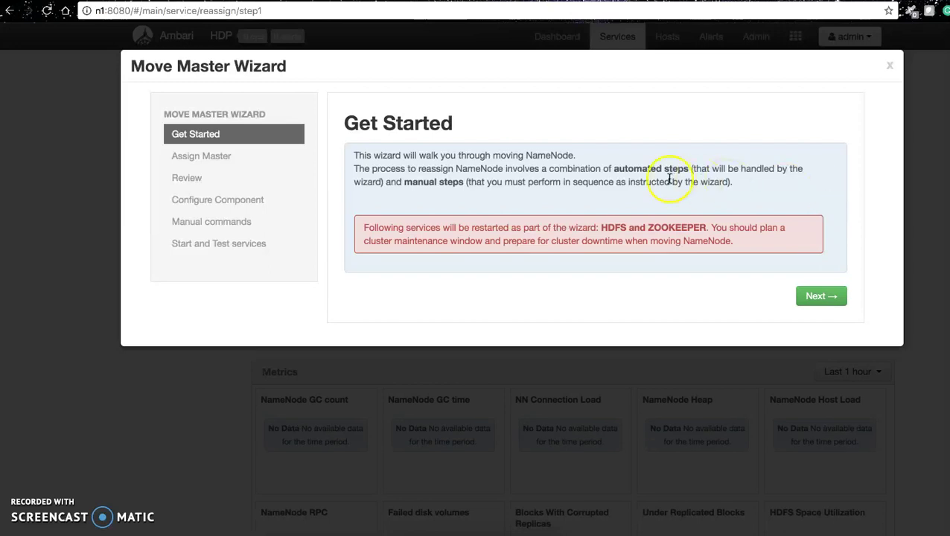
left_click_drag(365, 228, 778, 246)
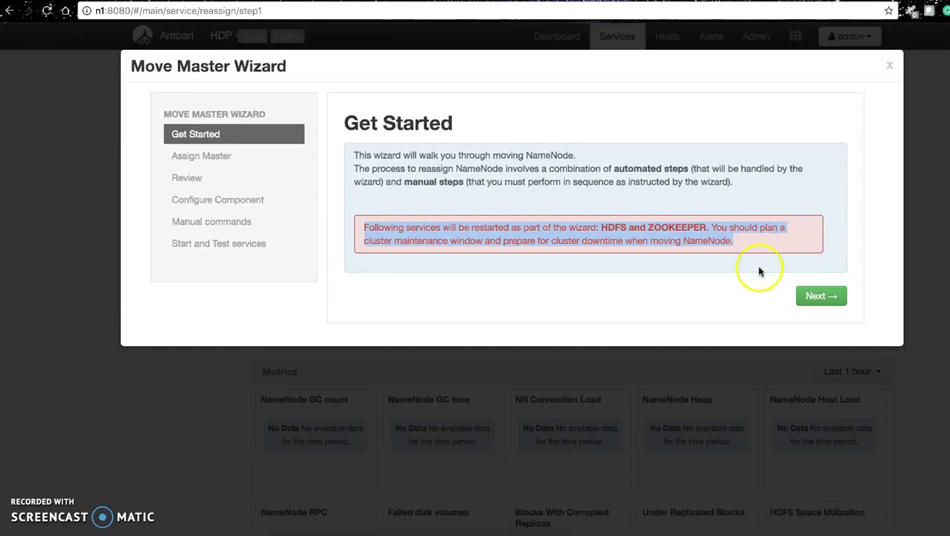
left_click(753, 297)
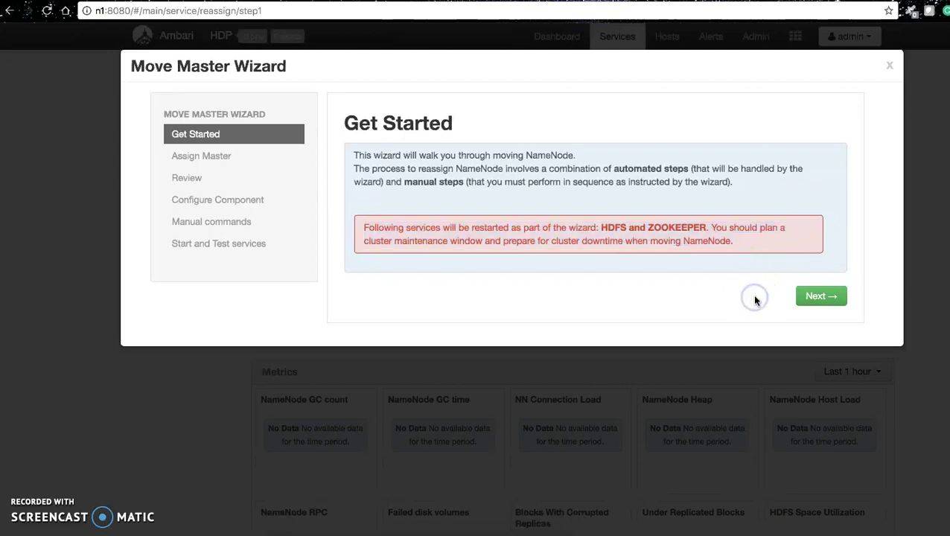
left_click(823, 297)
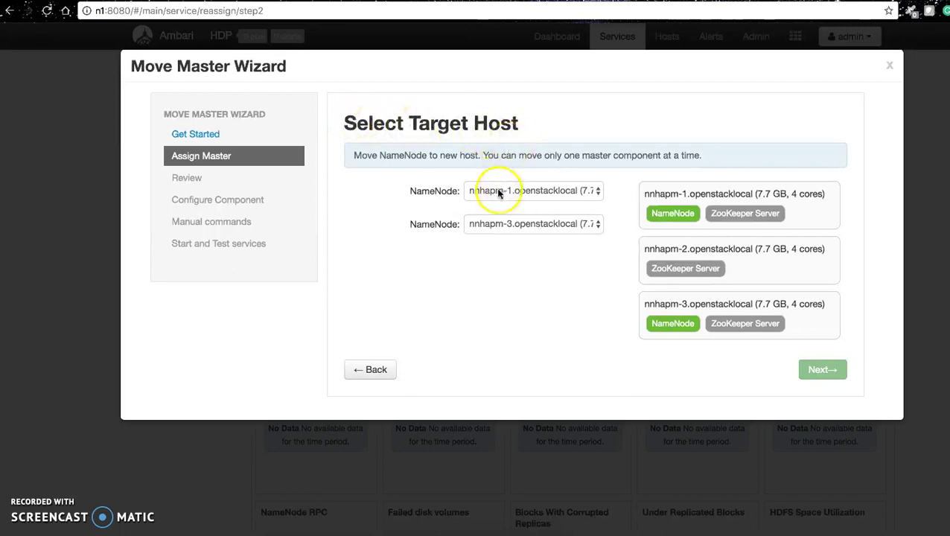
Step: Reassign the NameNode on nnhapm-3.openstacklocal to nnhapm-2.openstacklocal and continue to the review
left_click(522, 227)
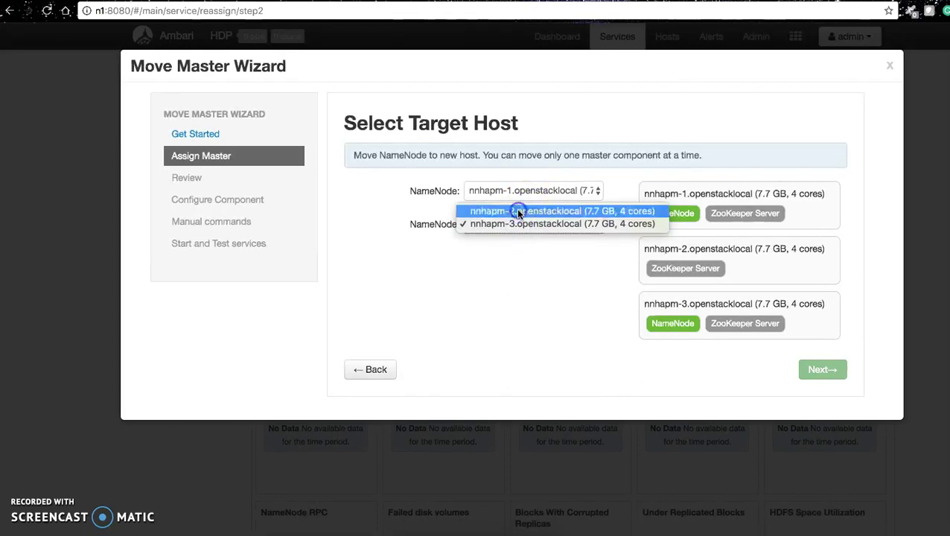
left_click(519, 212)
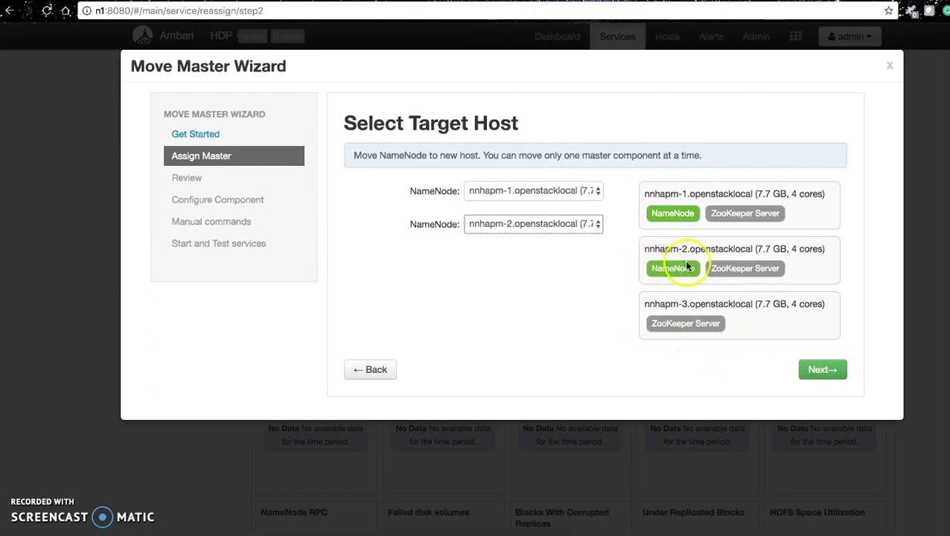
left_click(818, 372)
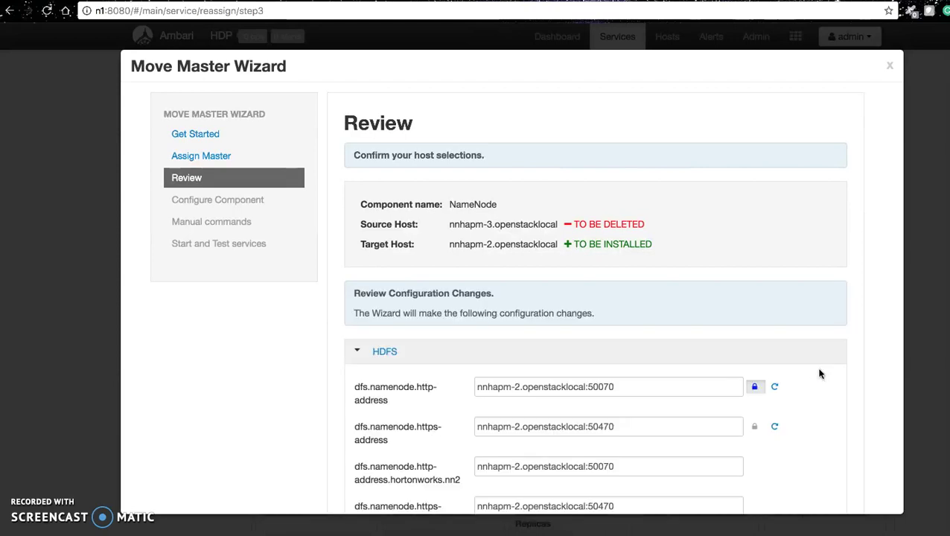
Step: Review the source and target hosts and HDFS configuration changes, deploy the move and continue to the manual commands
left_click(360, 223)
left_click_drag(360, 223, 547, 225)
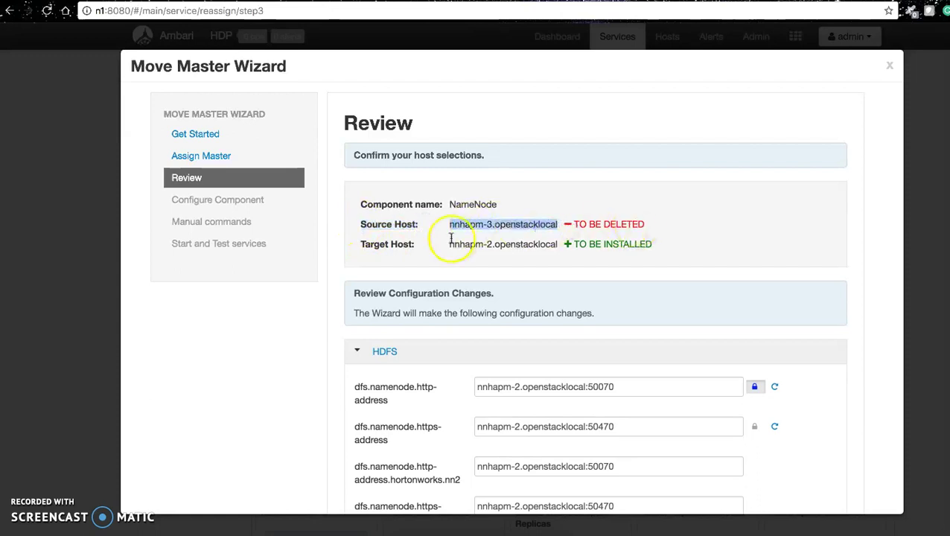
left_click_drag(357, 237, 558, 253)
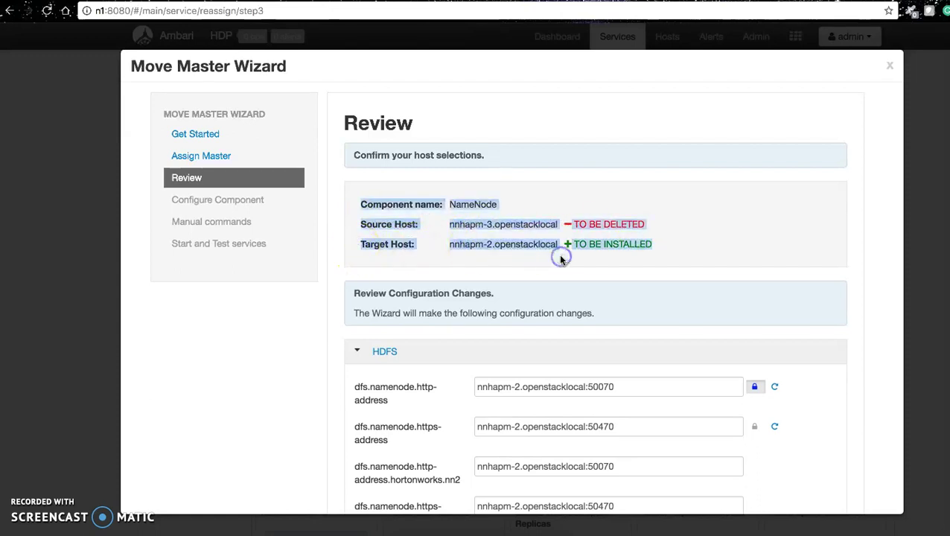
left_click(559, 254)
scroll(663, 238, "down", 4)
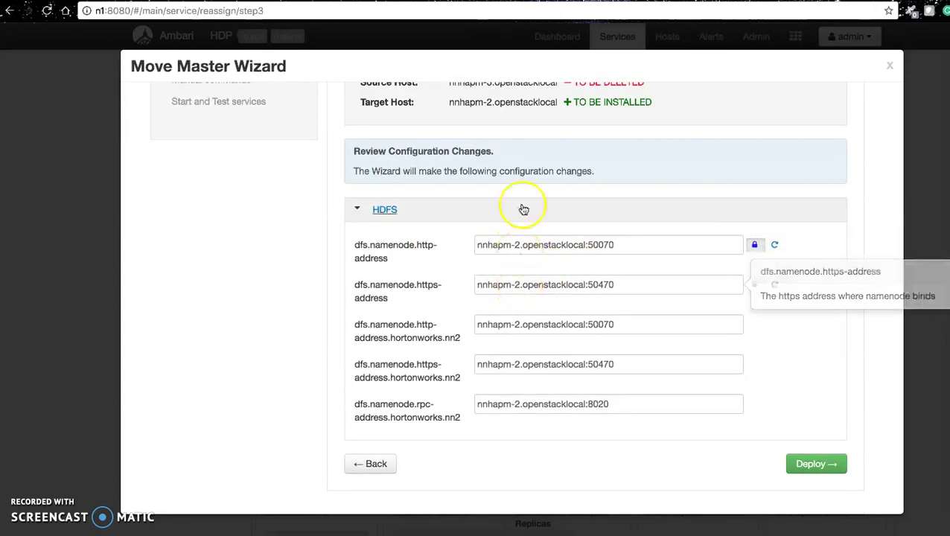
scroll(458, 153, "up", 1)
scroll(459, 153, "up", 1)
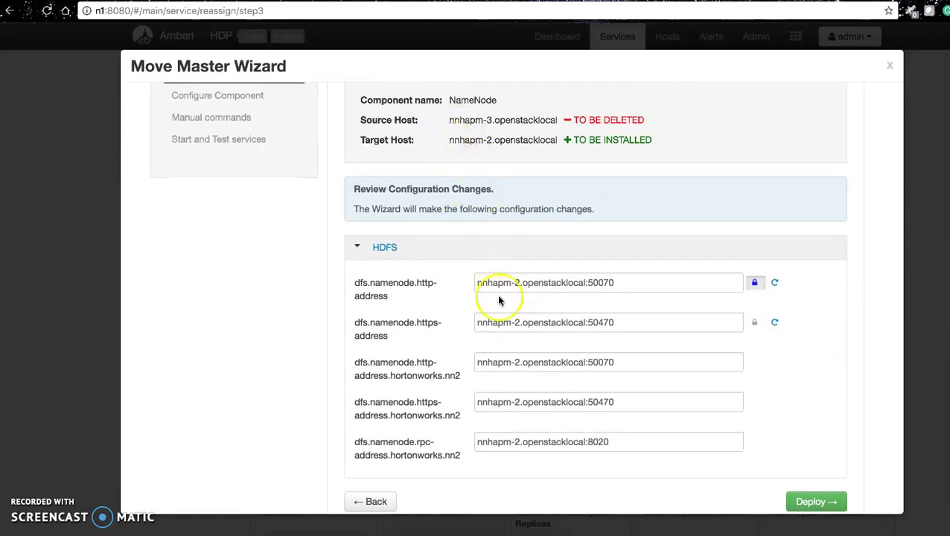
scroll(500, 312, "down", 2)
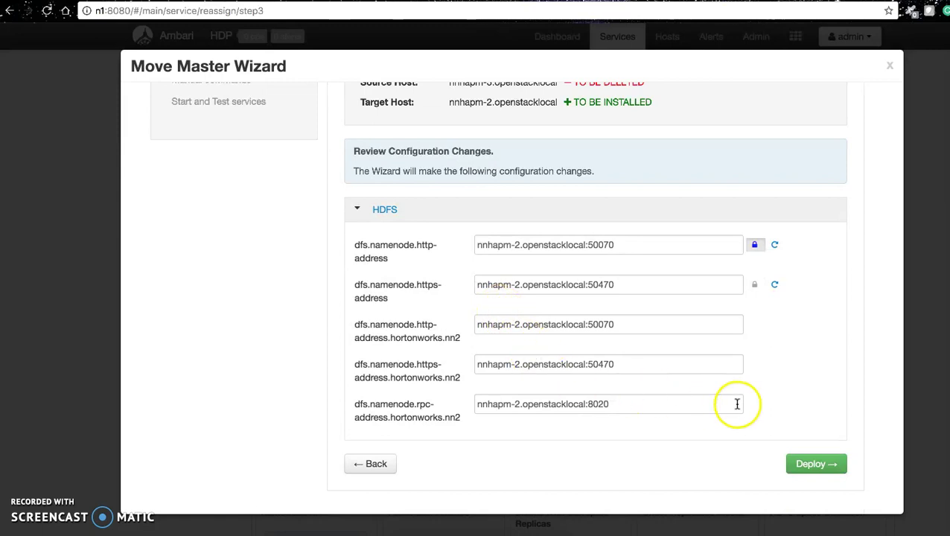
left_click(829, 465)
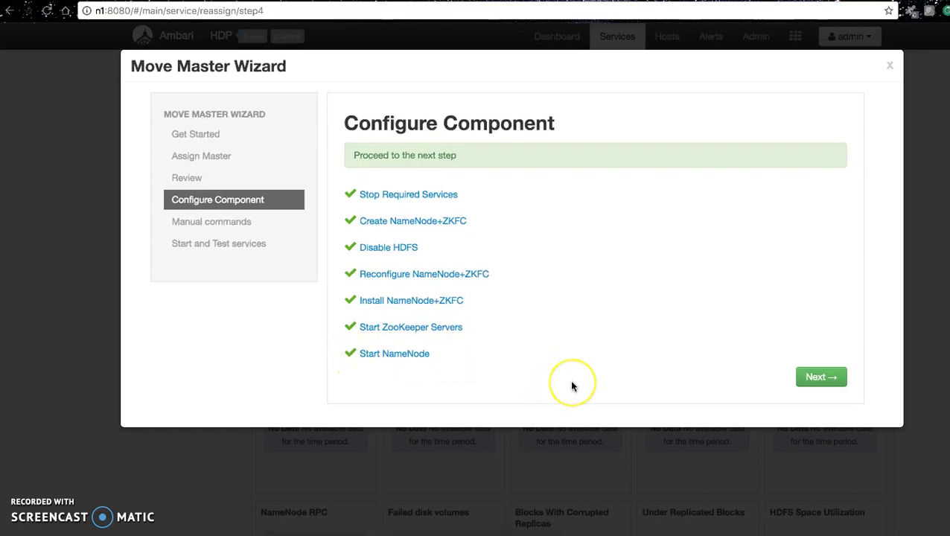
left_click(818, 378)
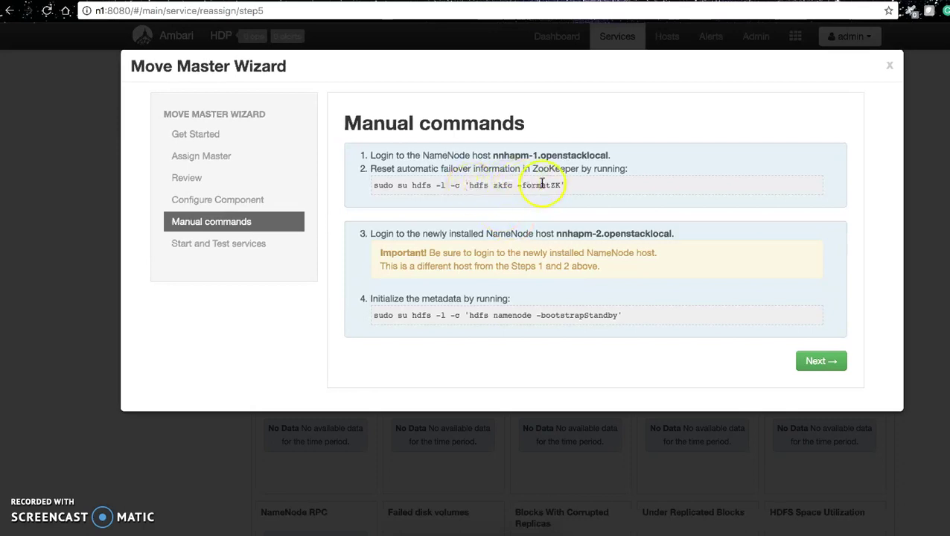
Step: Copy the command hdfs zkfc -formatZK from the manual instructions and switch to the terminal session on nnhapm-1
left_click_drag(492, 155, 610, 155)
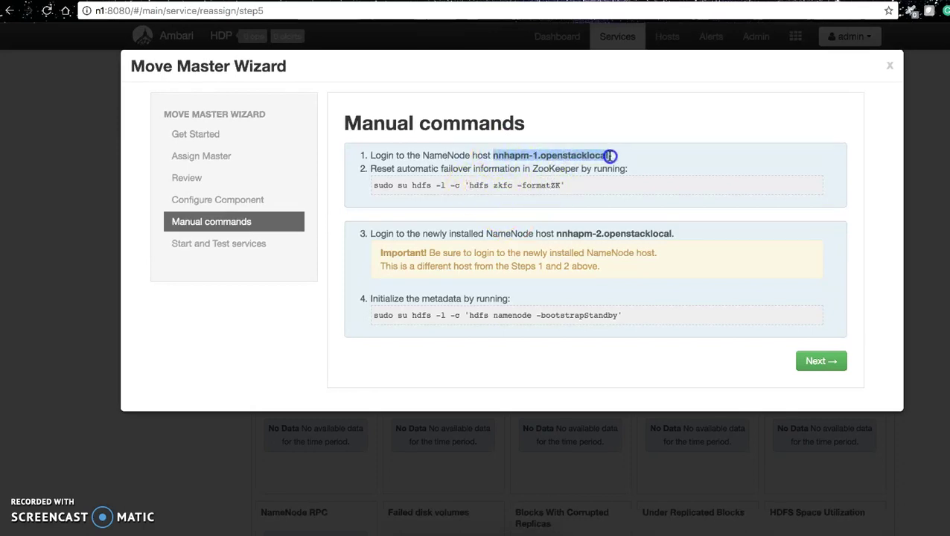
left_click(469, 183)
left_click_drag(469, 183, 560, 184)
key("super+c")
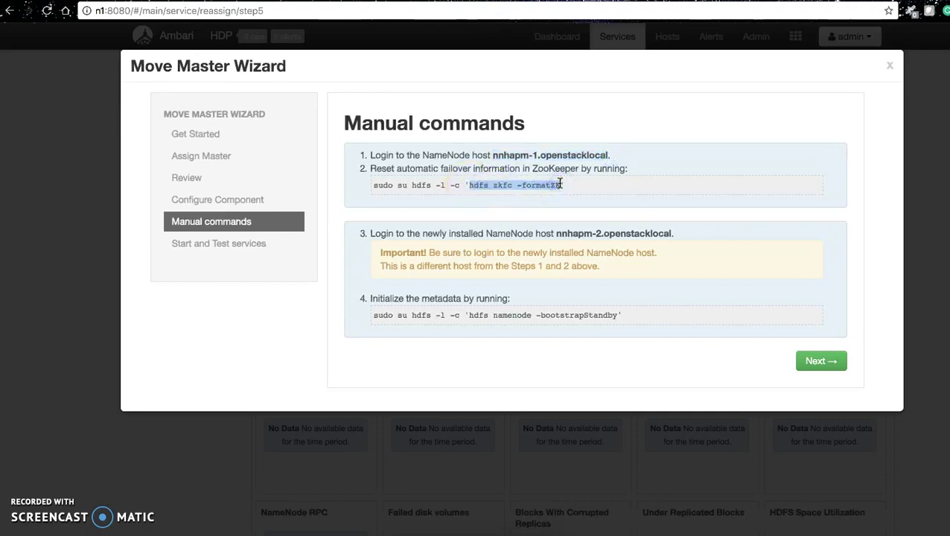
key("ctrl+Right")
left_click(352, 214)
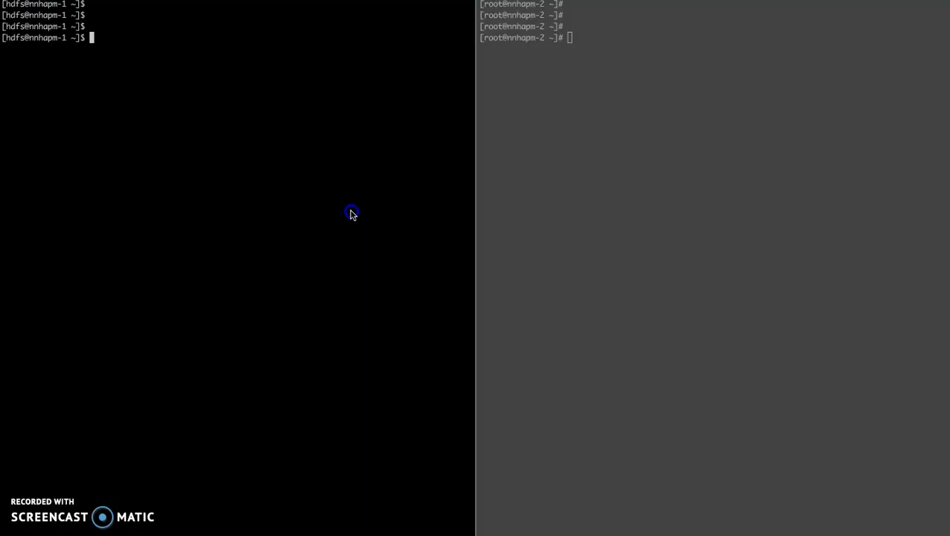
type("su - hf")
key("BackSpace")
type("dfs")
key("Return")
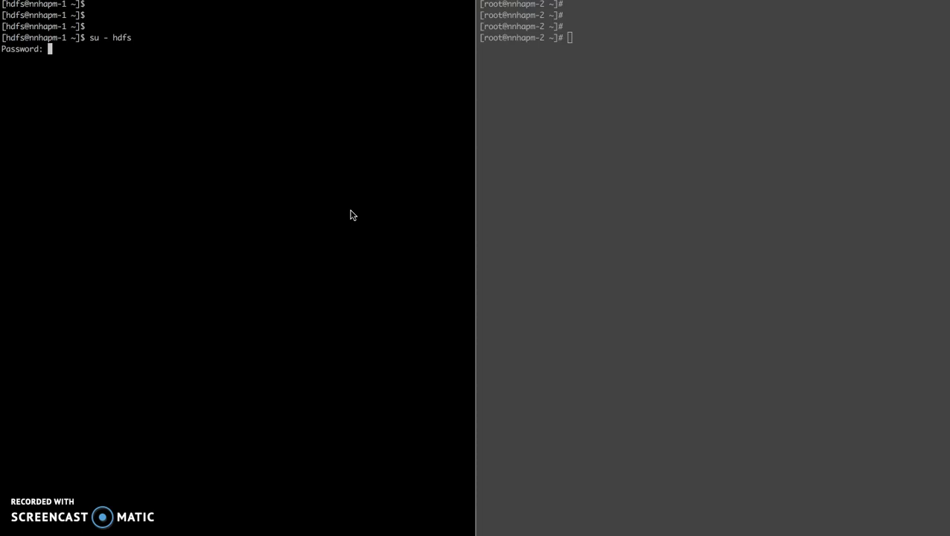
key("ctrl+z")
key("Return")
key("Return")
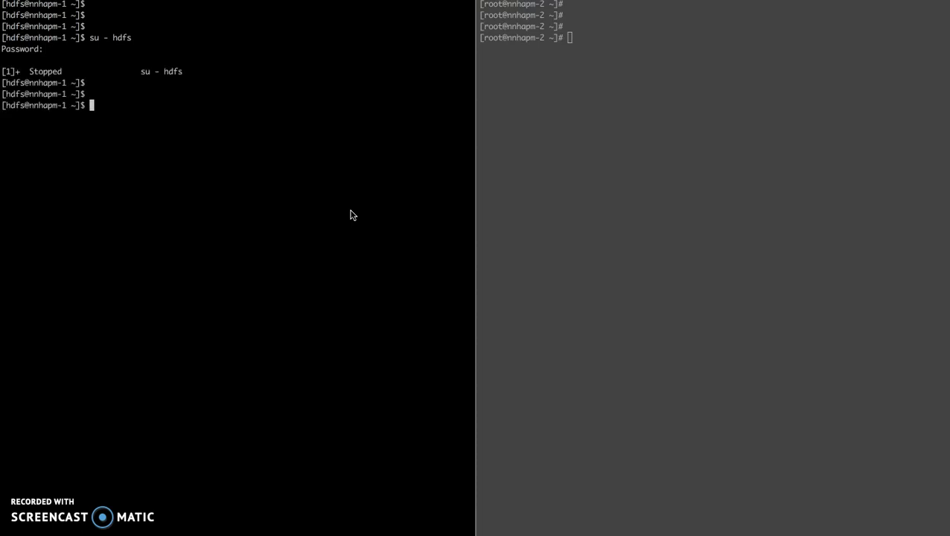
Step: Run hdfs zkfc -formatZK on nnhapm-1 and answer y to formatting /hadoop-ha/hortonworks
key("super+v")
key("Return")
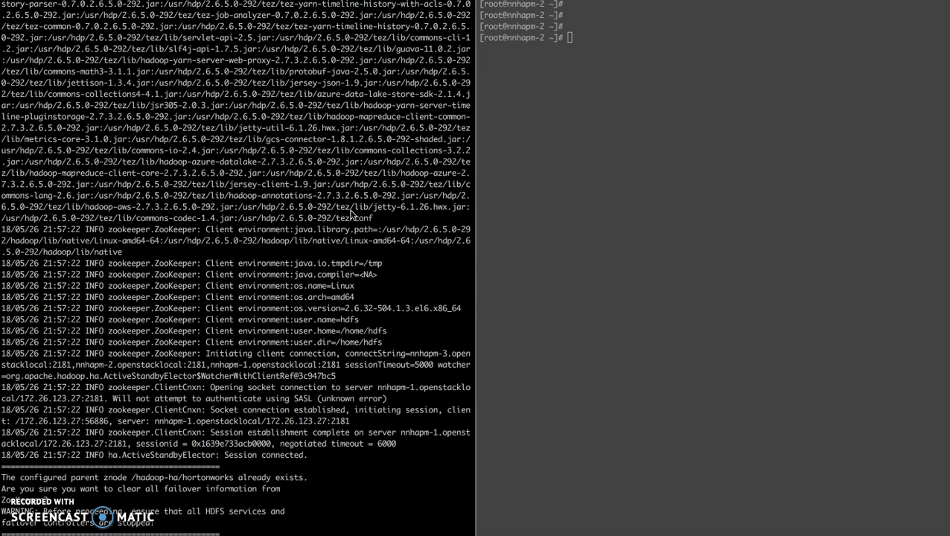
type("y")
key("Return")
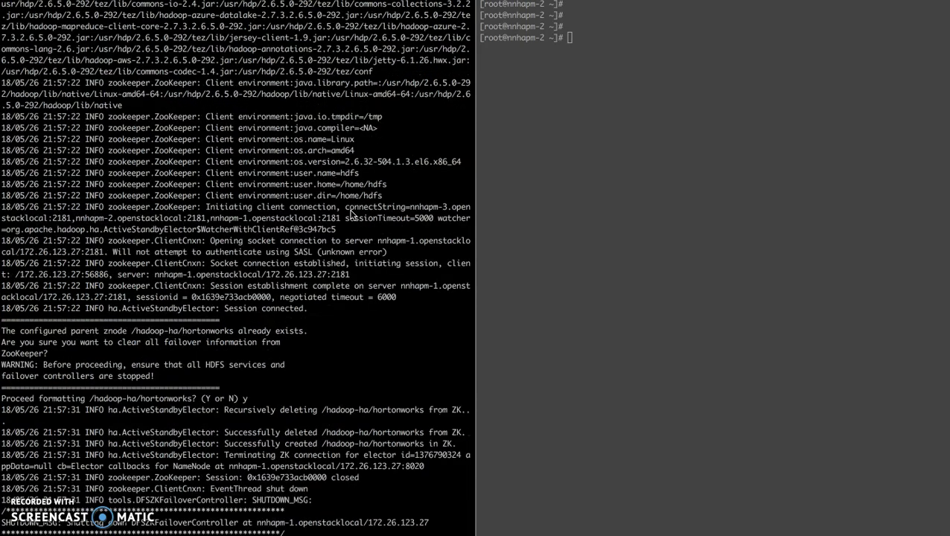
Step: Return to the wizard in the browser and check the host and command for initializing the new NameNode's metadata
key("ctrl+Left")
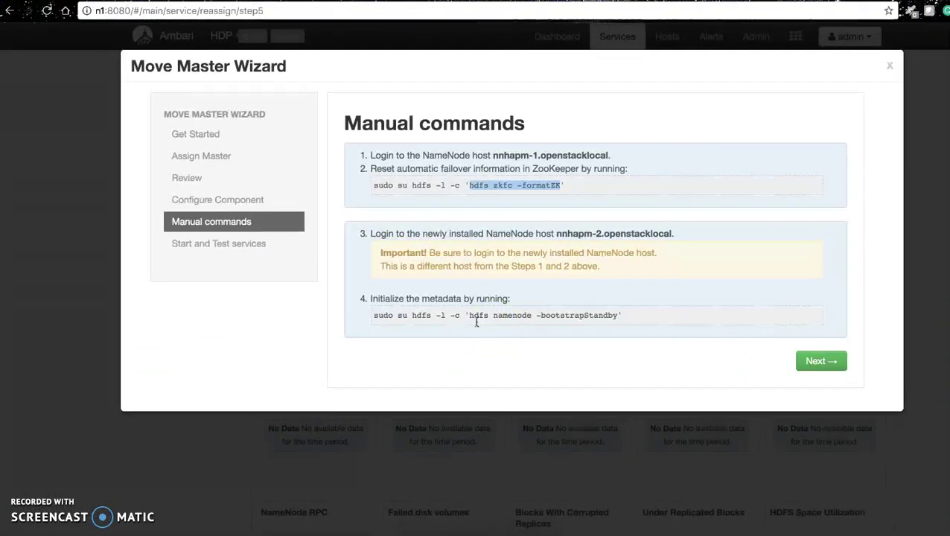
left_click(480, 317)
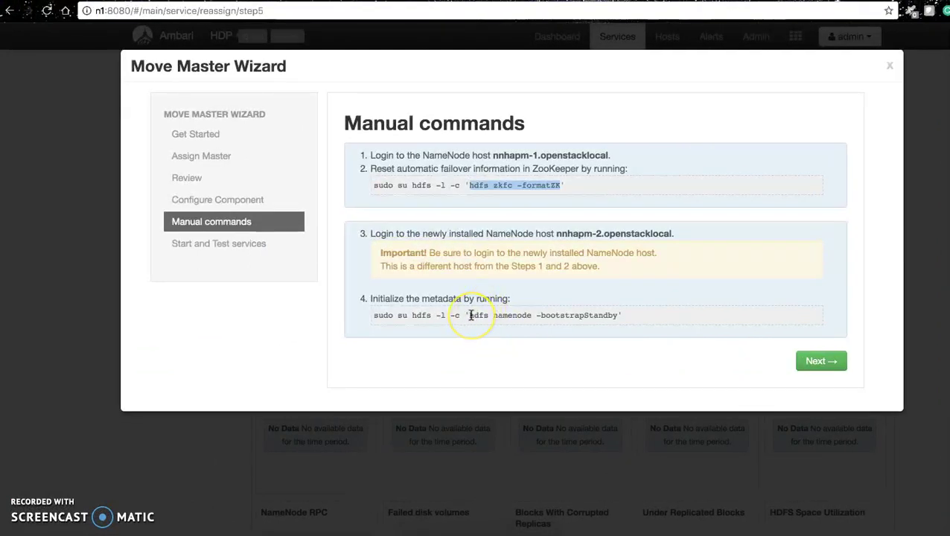
left_click(557, 233)
left_click_drag(470, 315, 615, 315)
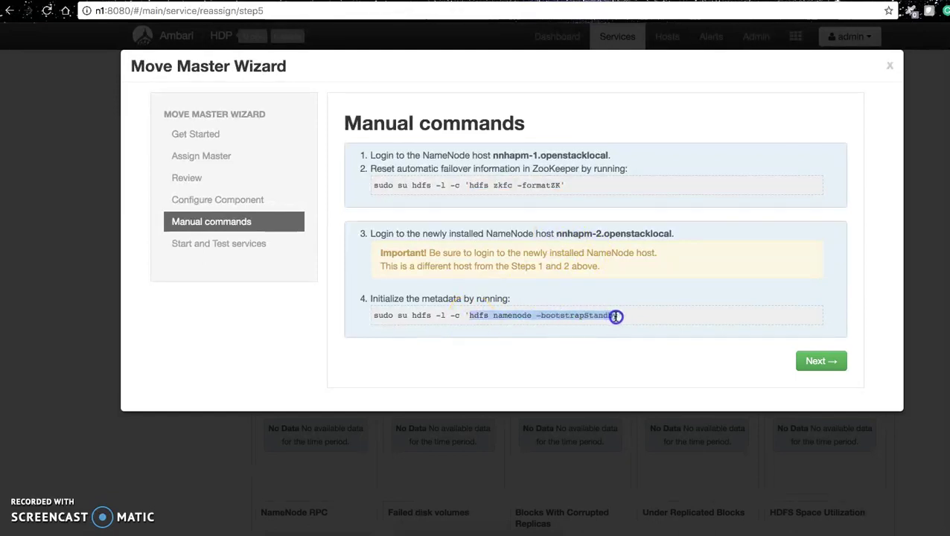
left_click(557, 232)
left_click_drag(556, 233, 689, 235)
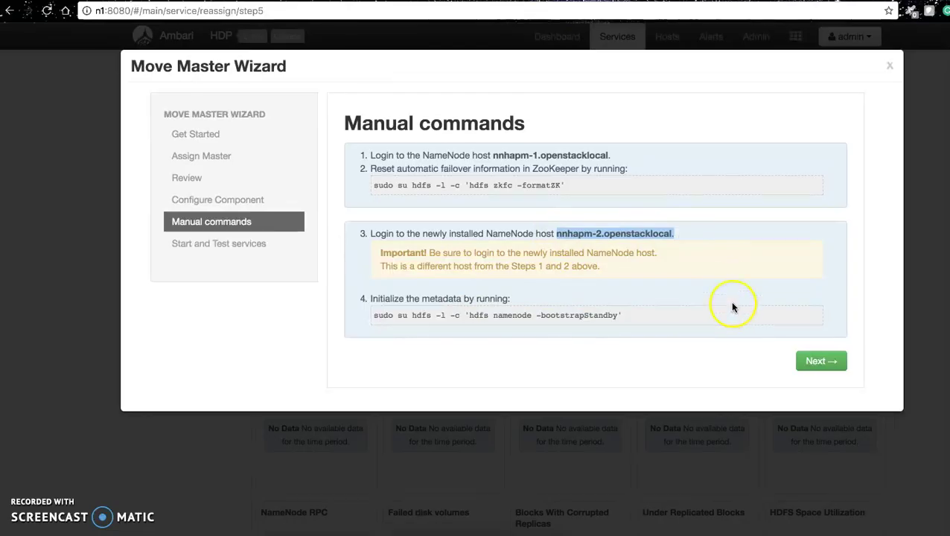
Step: Switch to the terminal session on nnhapm-2 and change to the hdfs user with su - hdfs
key("super+Tab")
left_click(673, 79)
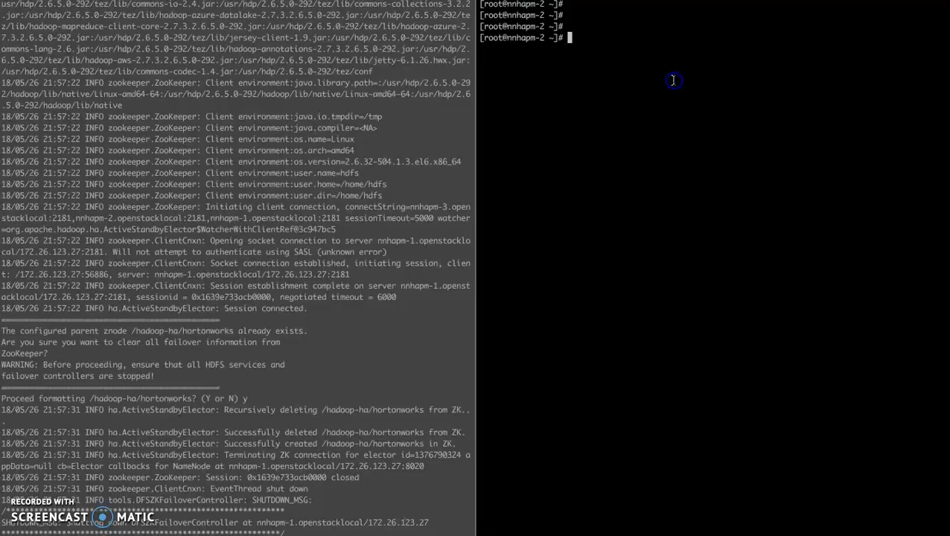
type("su - hdfs")
key("Return")
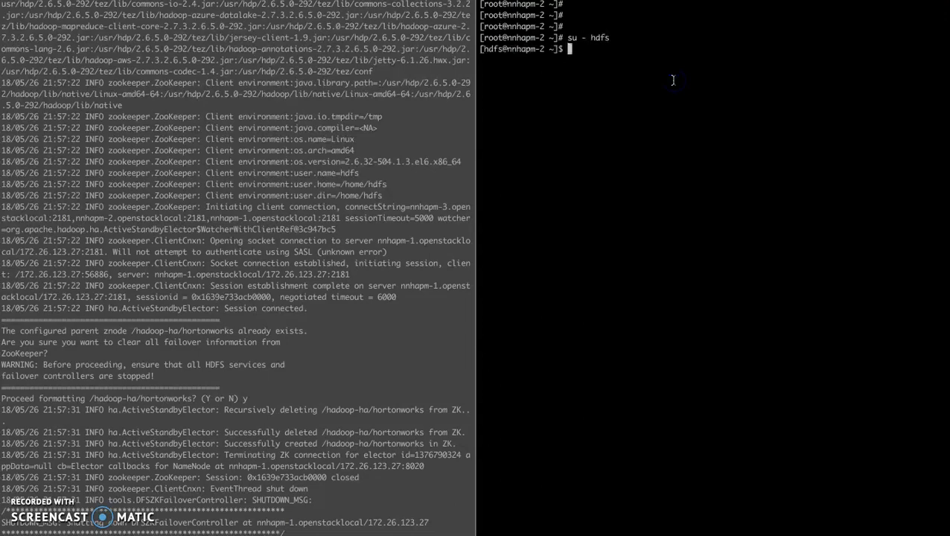
Step: Run hdfs namenode -bootstrapStandby on nnhapm-2 and answer its prompt with Y
type("hdfs namenode -bootstrapStandby")
key("Return")
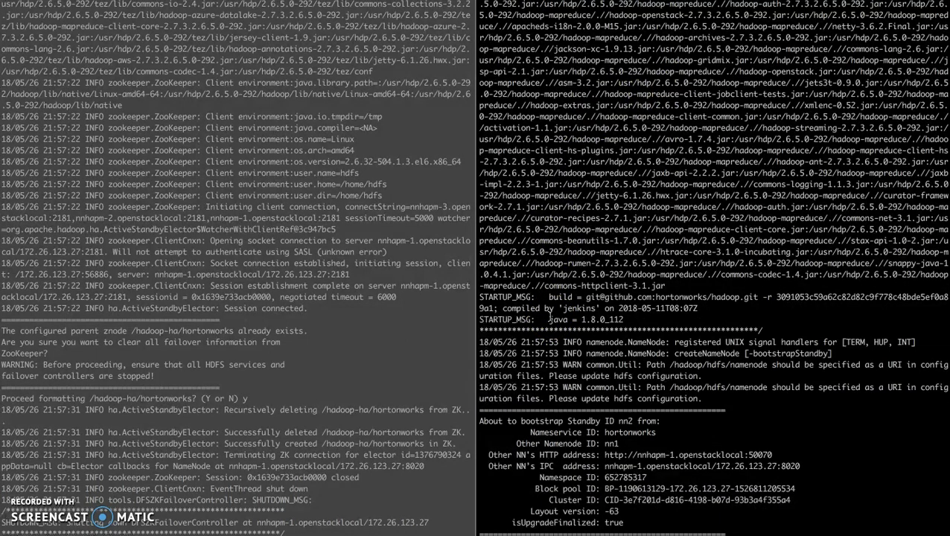
type("Y")
key("Return")
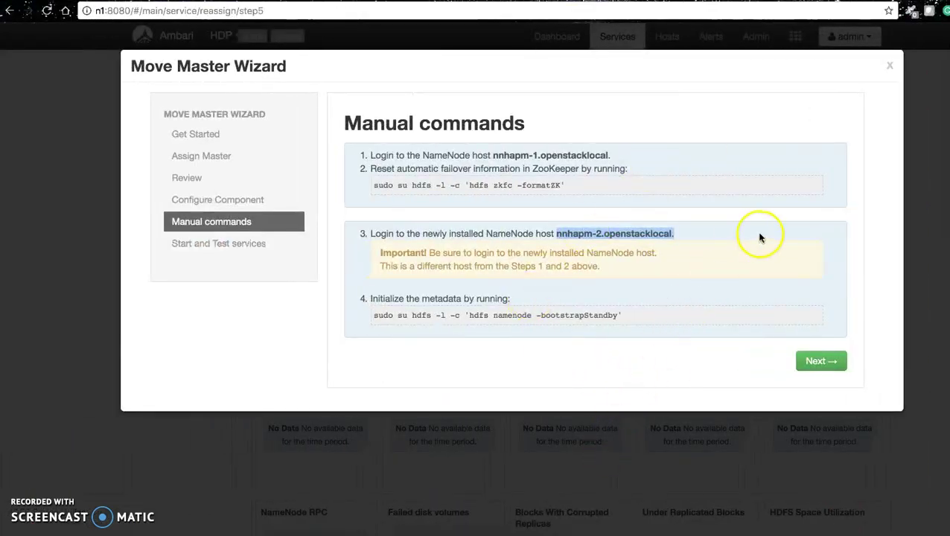
Step: Return to the browser wizard, confirm that the manual steps have been run, and complete the wizard once services are started
left_click(839, 363)
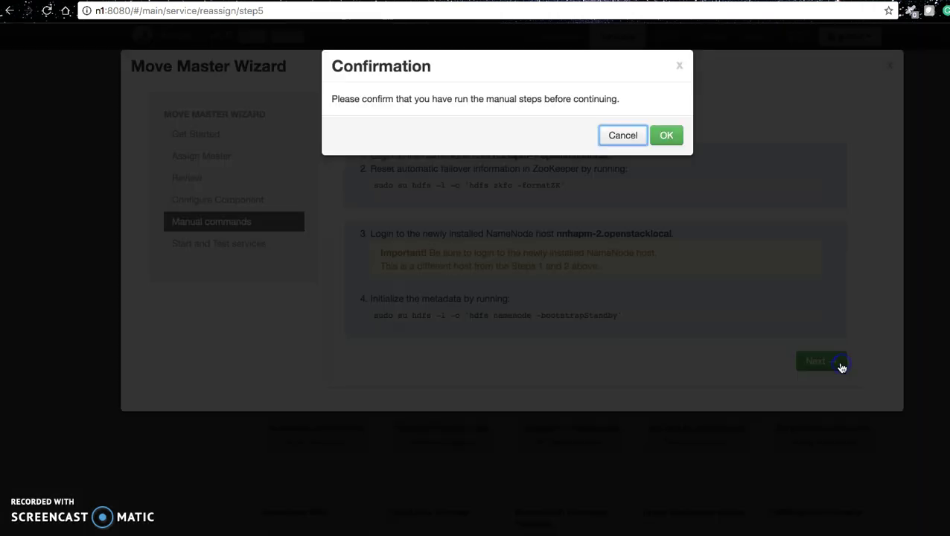
left_click(674, 140)
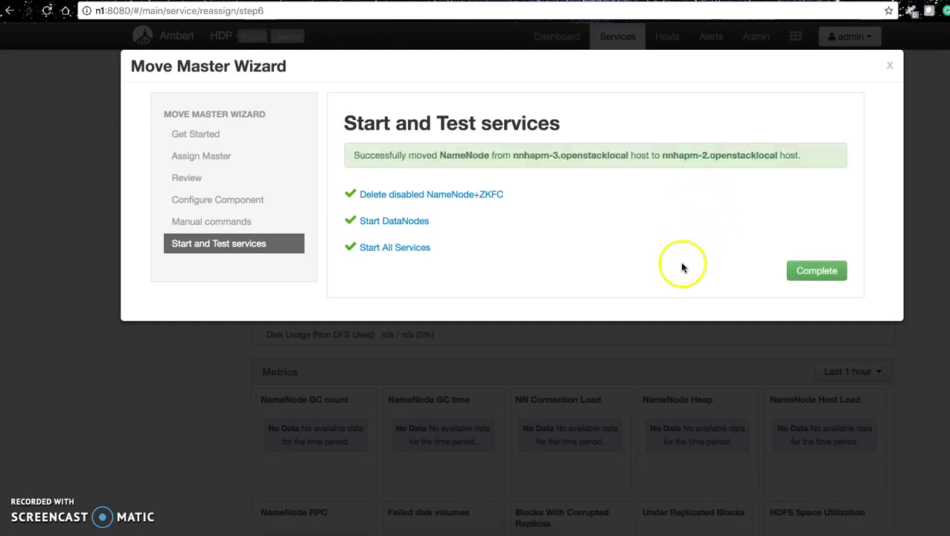
left_click(822, 272)
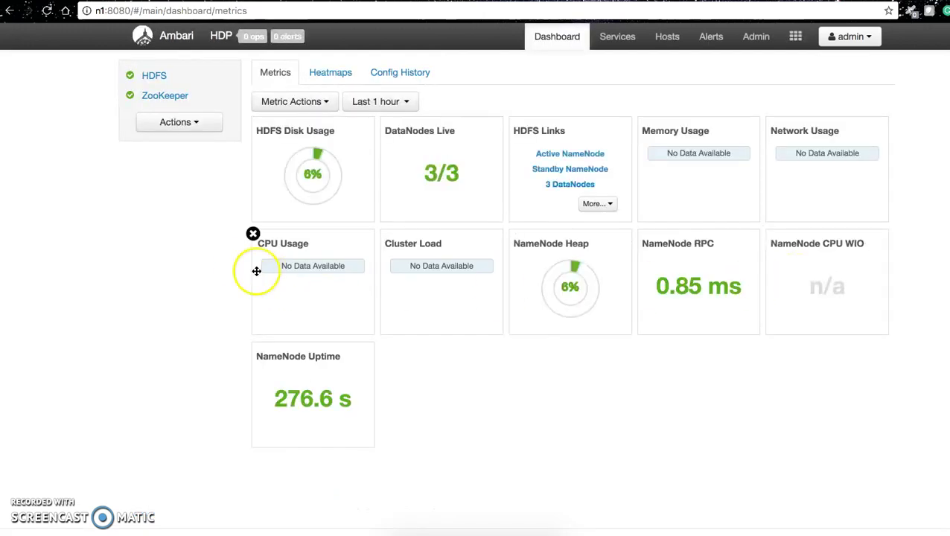
Step: Open the HDFS service summary and check which hosts run the active and standby NameNodes
left_click(154, 76)
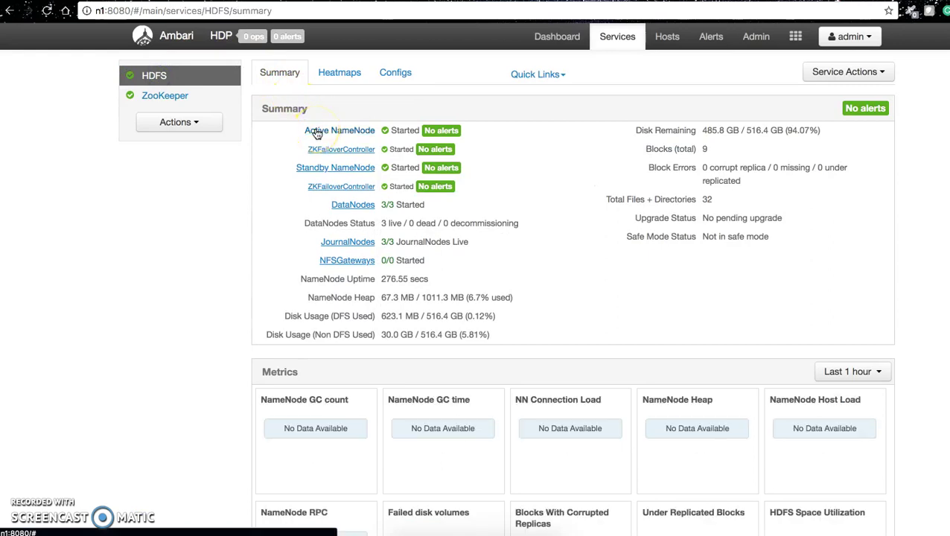
left_click(280, 146)
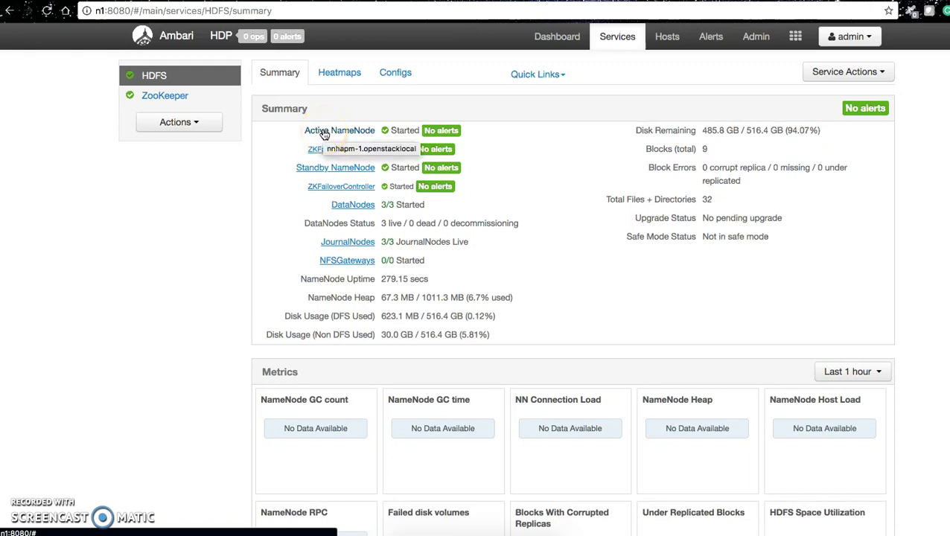
left_click(306, 171)
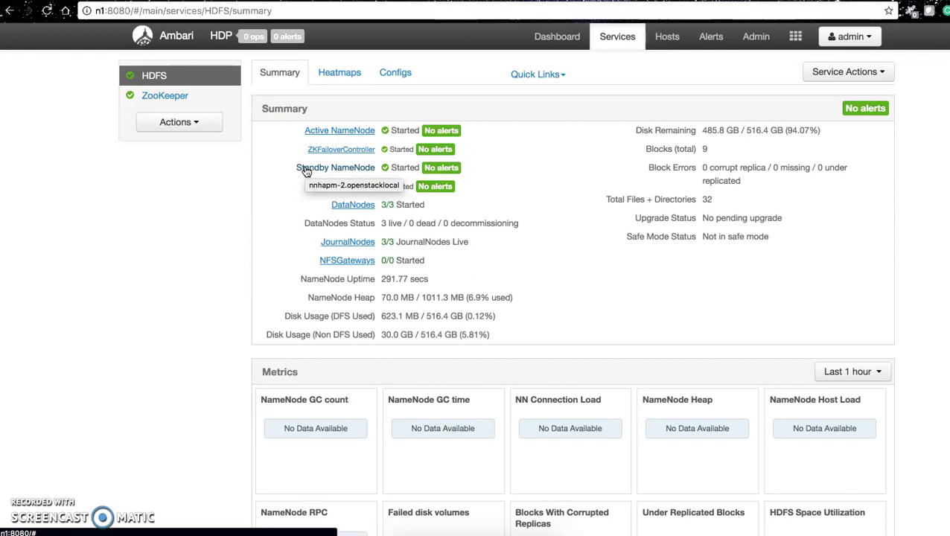
left_click(290, 190)
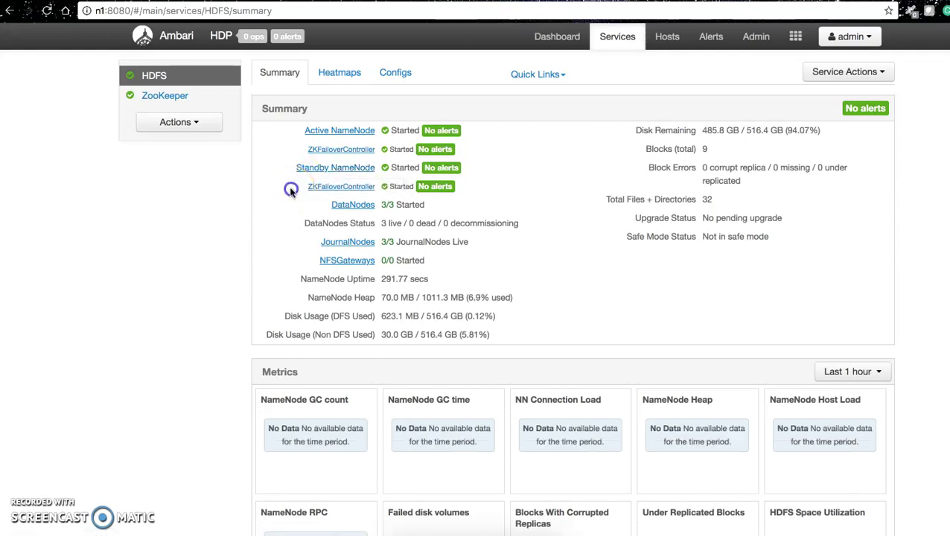